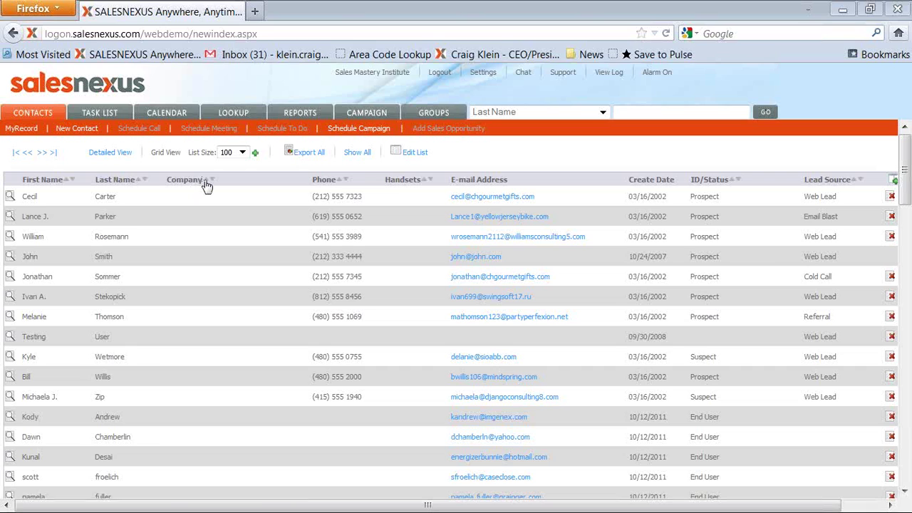
# Leave the contacts list for the Campaign page with its campaigns and template folders
pyautogui.click(365, 115)
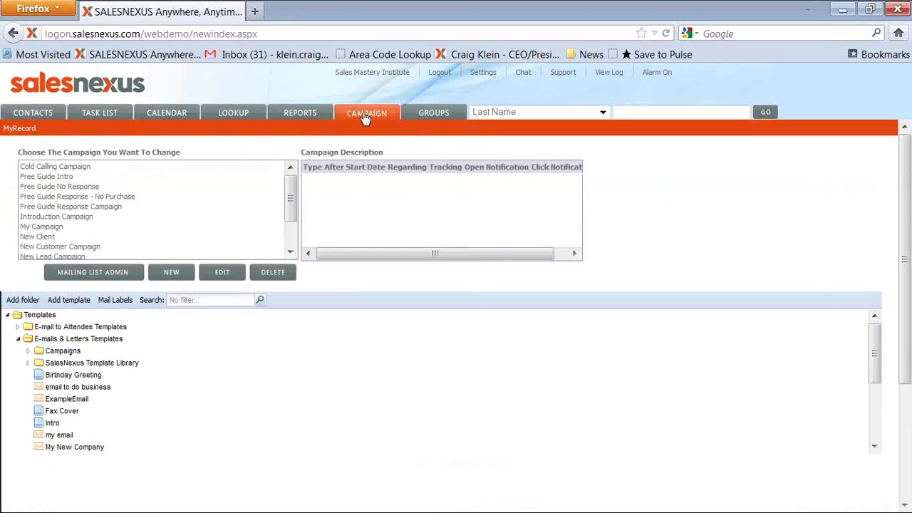
# In Mailing List Admin, add a period so the company address reads '234 First Ave.'
pyautogui.click(103, 276)
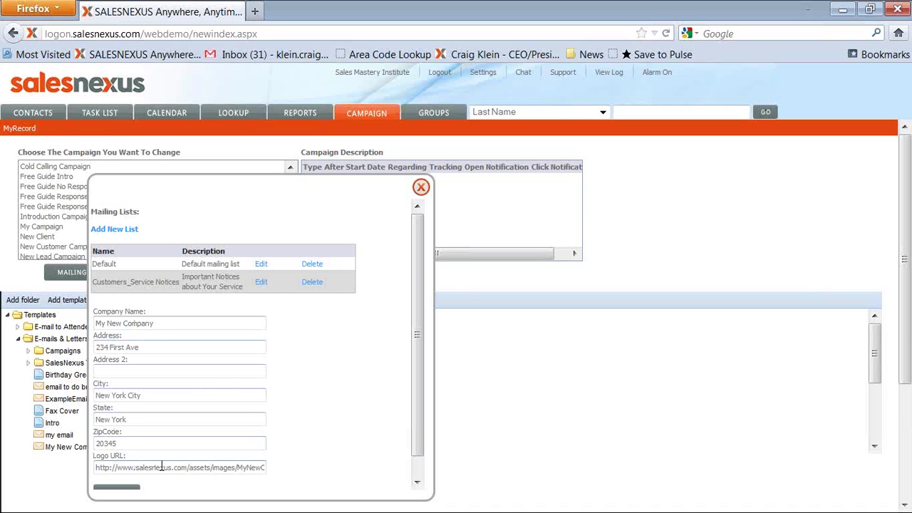
pyautogui.write('.')
pyautogui.click(161, 466)
pyautogui.press('Left')
pyautogui.press('Left')
pyautogui.press('Left')
pyautogui.press('Left')
pyautogui.press('Left')
pyautogui.press('Left')
# Save the sender details: My New Company, 234 First Ave., New York City, New York, 20345
pyautogui.scroll(-1, 422, 356)
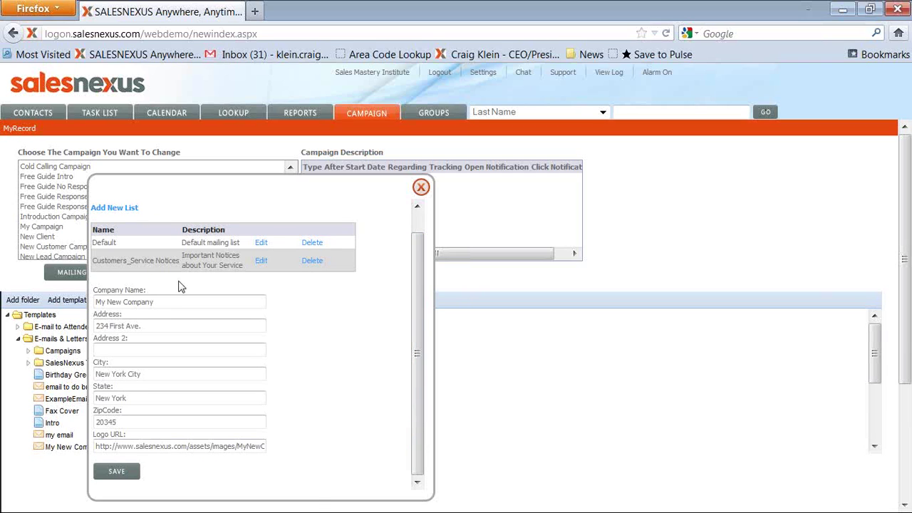
pyautogui.scroll(1, 421, 282)
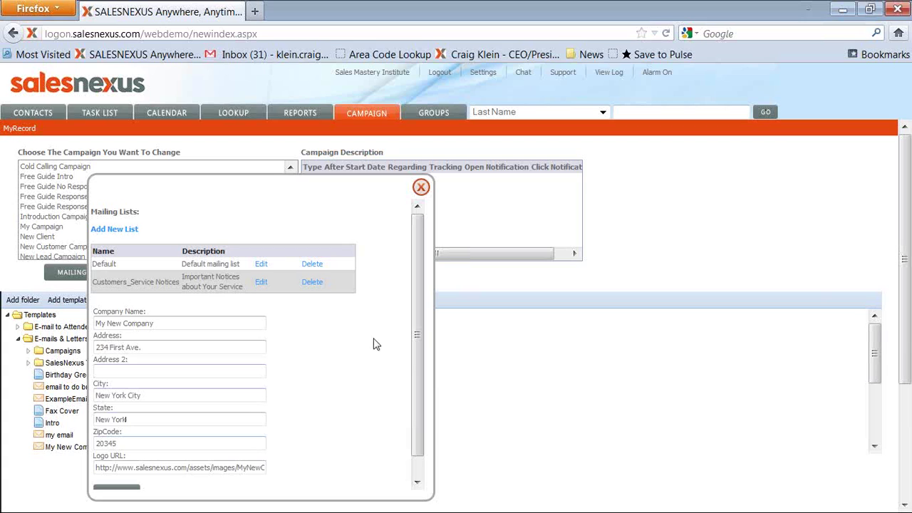
pyautogui.scroll(-1, 421, 397)
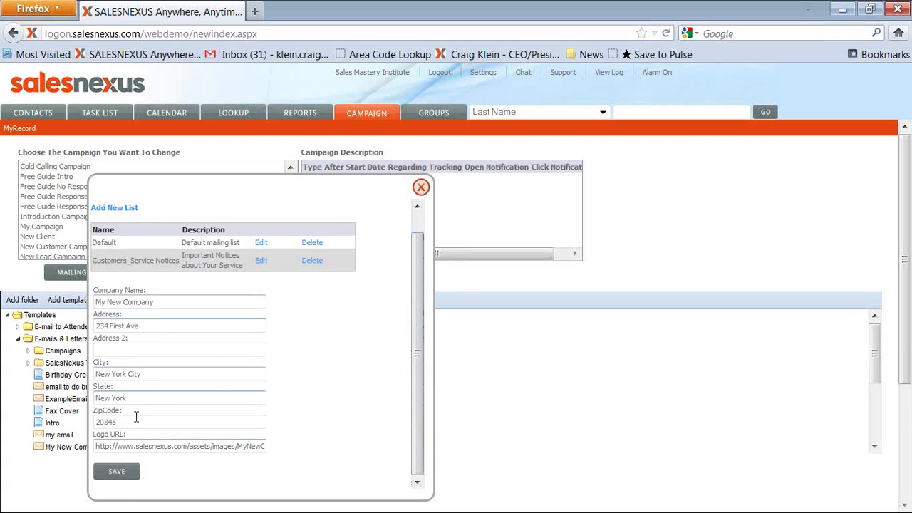
pyautogui.click(117, 472)
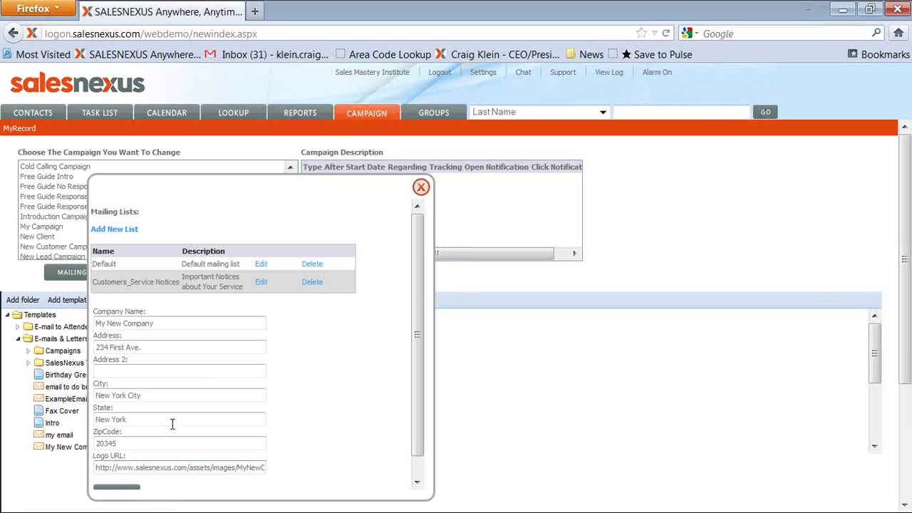
# Close the Mailing Lists dialog and go to the empty contact Lookup page
pyautogui.click(420, 187)
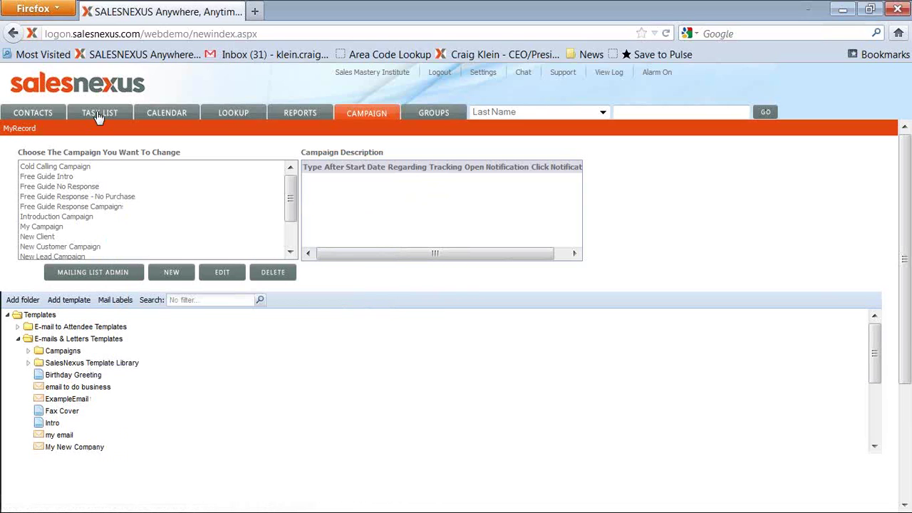
pyautogui.click(228, 115)
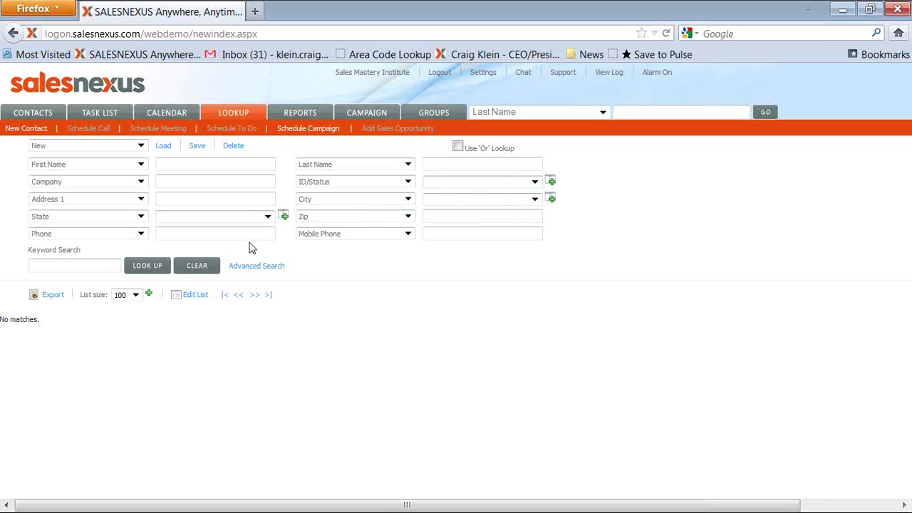
# Look up all contacts with ID/Status set to Client and no city filter
pyautogui.click(435, 184)
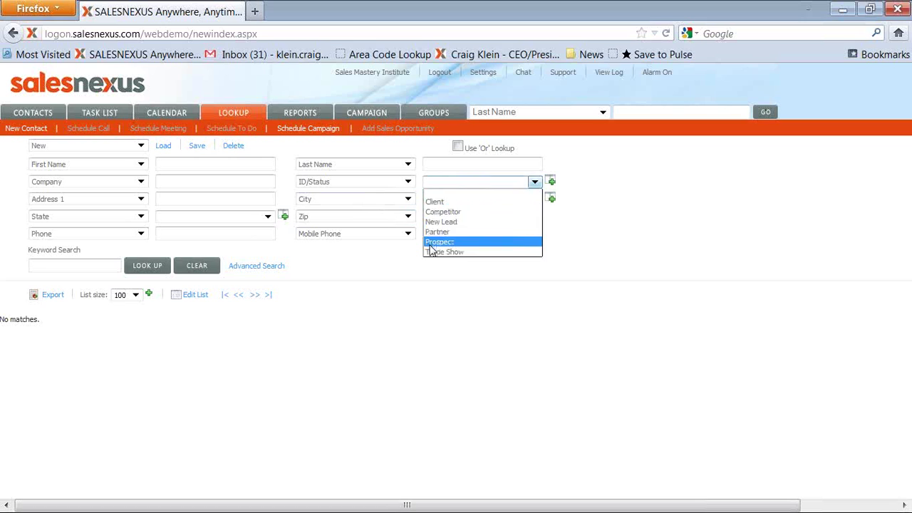
pyautogui.click(432, 242)
pyautogui.click(449, 185)
pyautogui.click(448, 203)
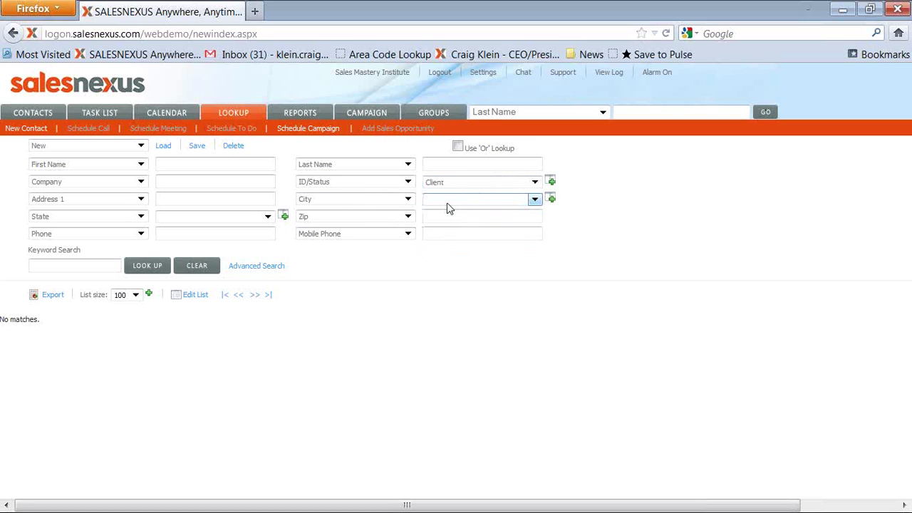
pyautogui.click(447, 202)
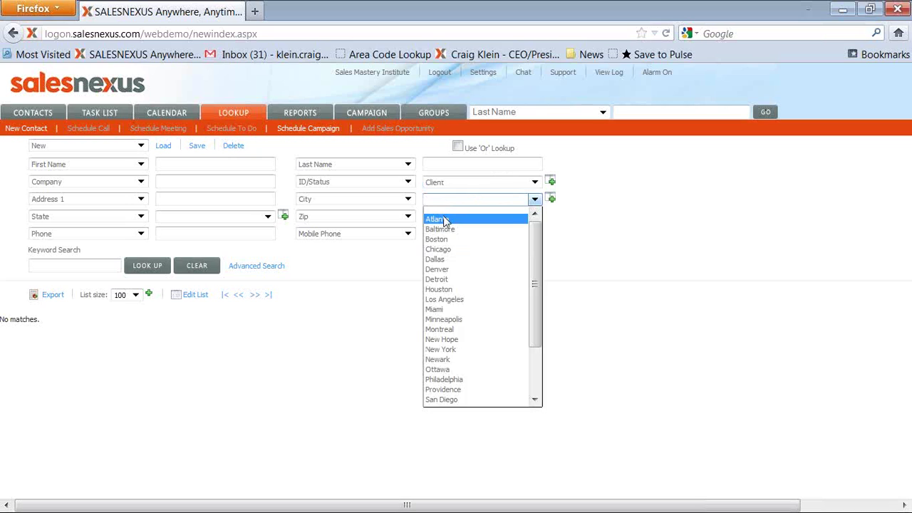
pyautogui.click(445, 216)
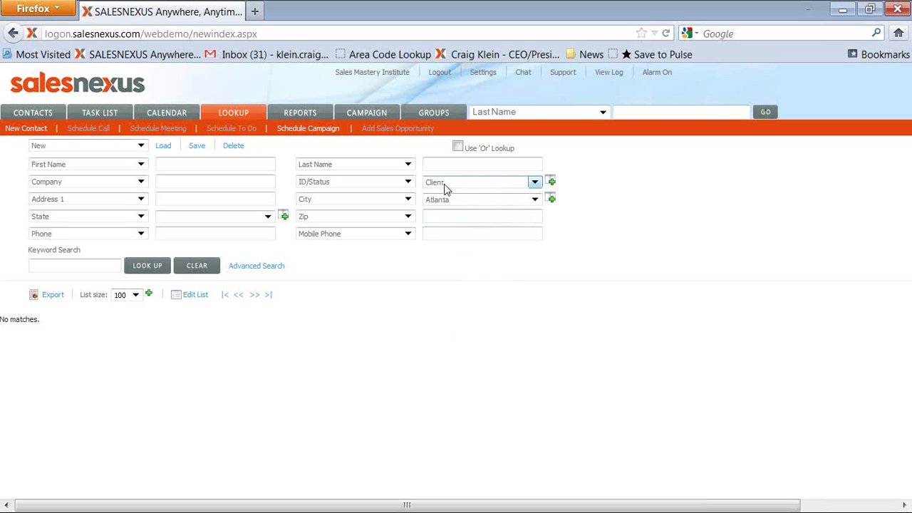
pyautogui.click(452, 198)
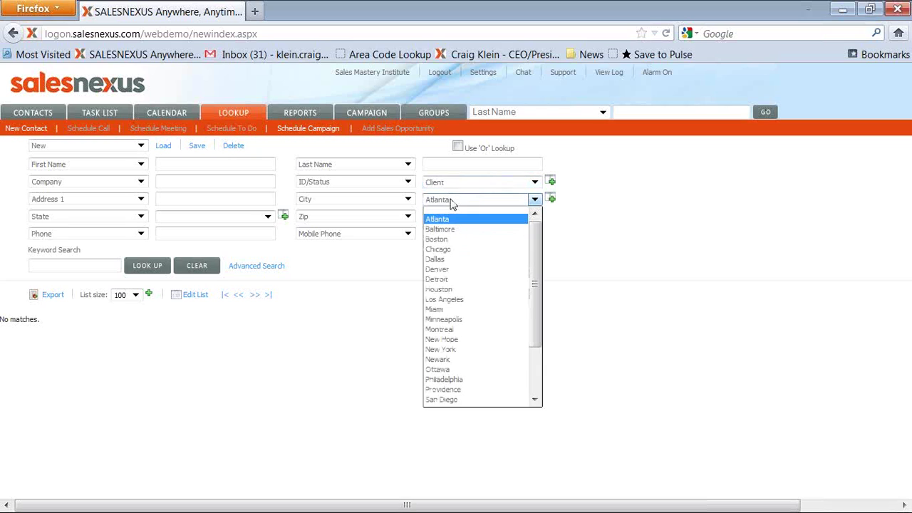
pyautogui.click(449, 208)
pyautogui.click(147, 269)
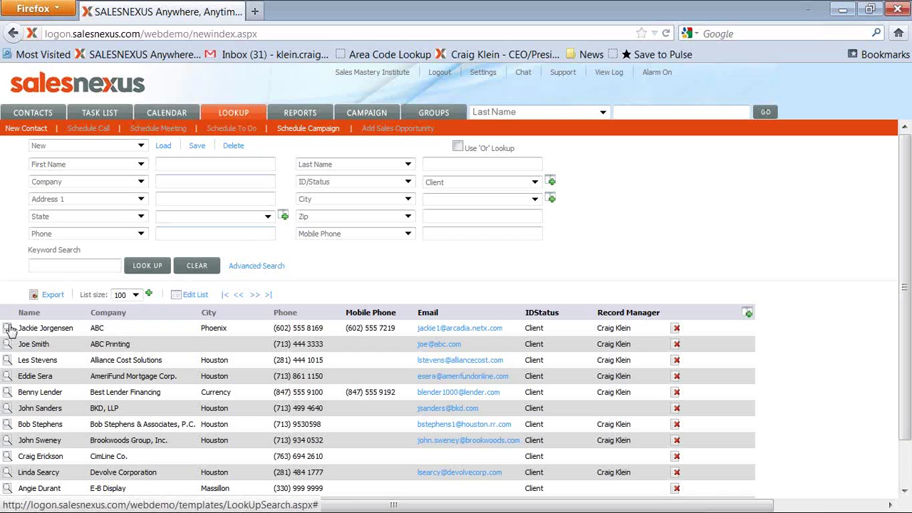
# Open the first Client match and advance three records to AmeriFund Mortgage Corp
pyautogui.click(8, 332)
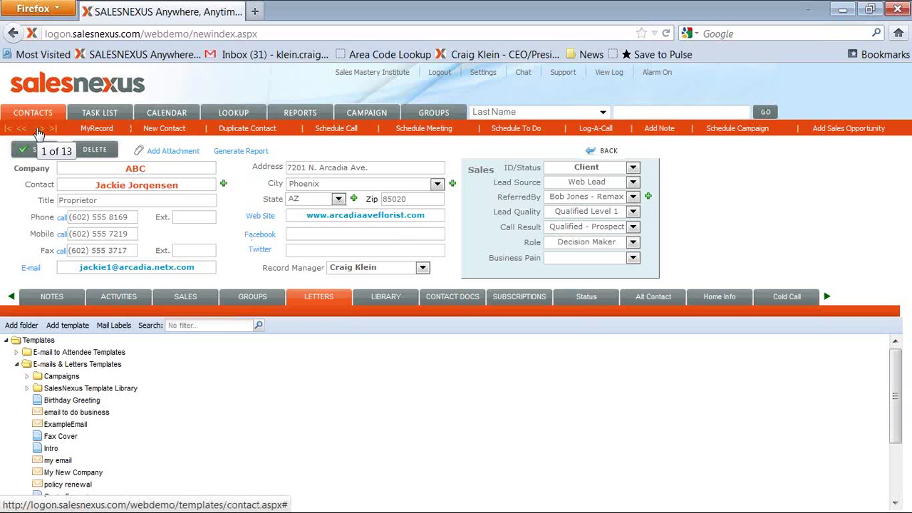
pyautogui.click(39, 133)
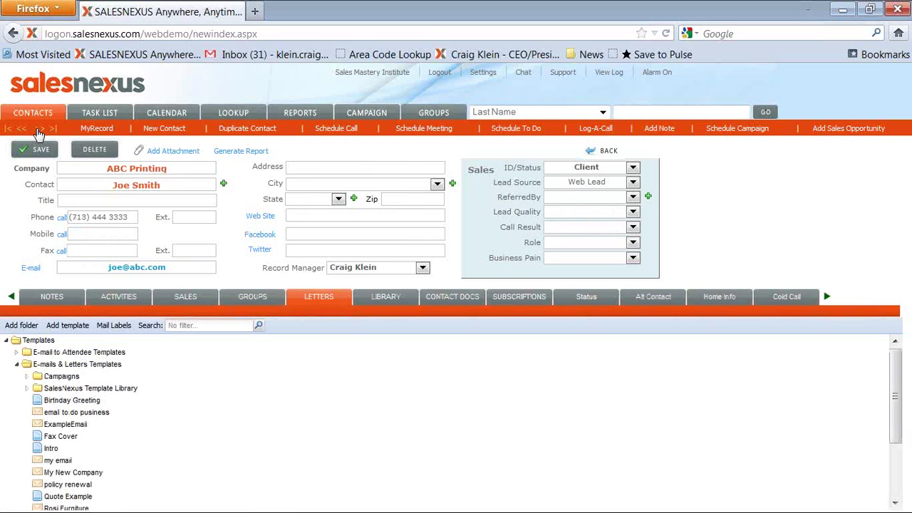
pyautogui.click(39, 133)
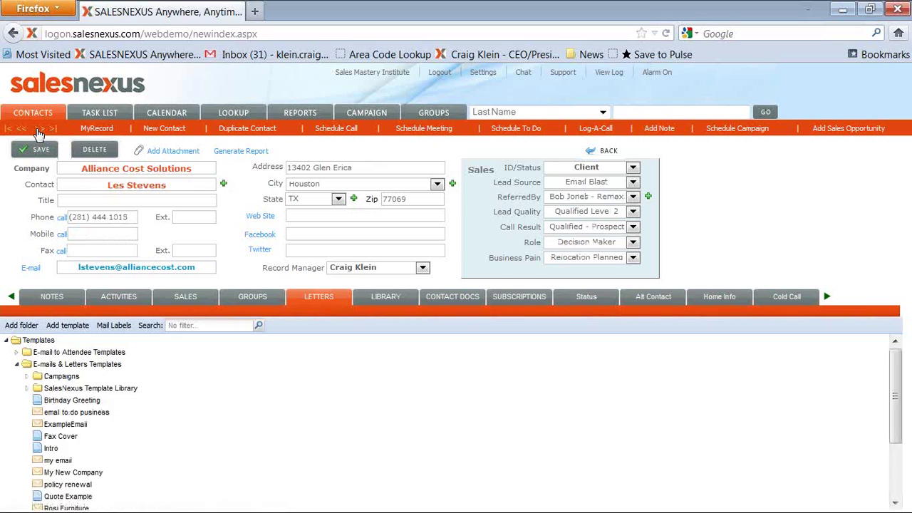
pyautogui.click(39, 133)
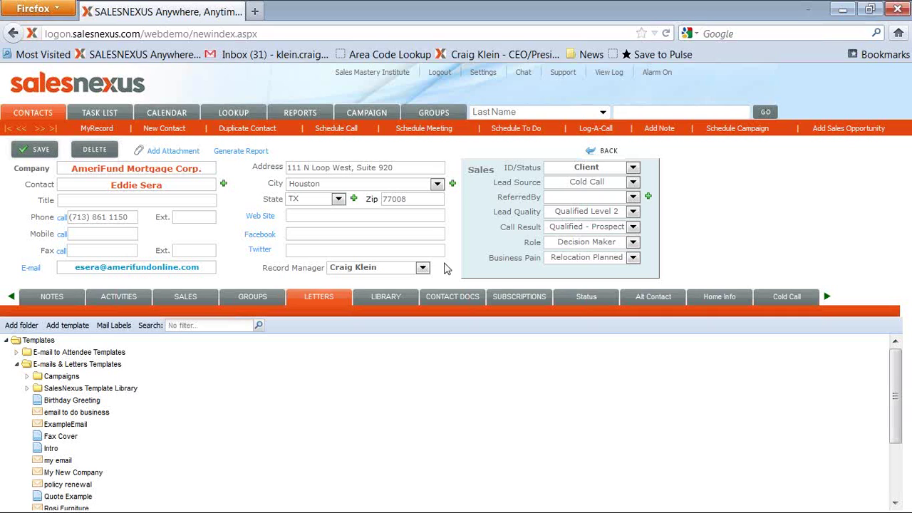
# Load the 'my email' template into a send-email form for the AmeriFund contact
pyautogui.click(332, 303)
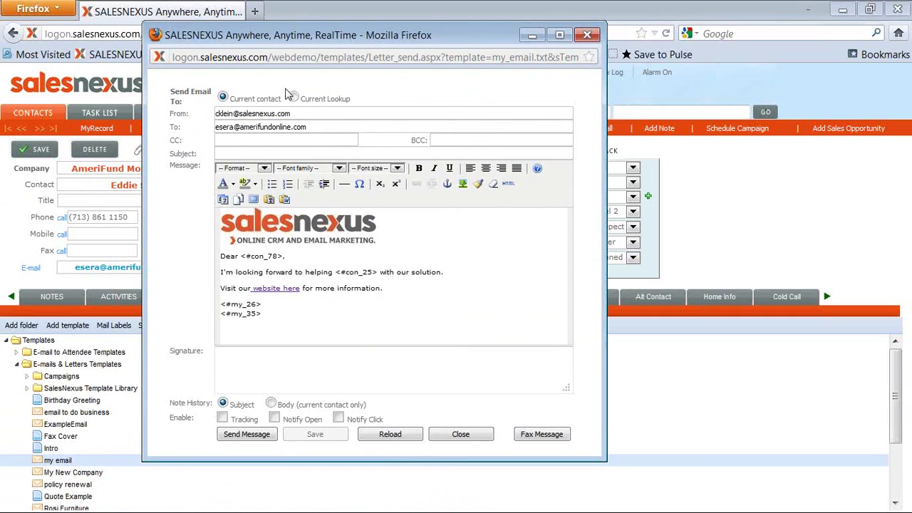
# Send to the Current Lookup with subject 'This is my subject' and Tracking enabled
pyautogui.click(294, 98)
pyautogui.write('This is my subject')
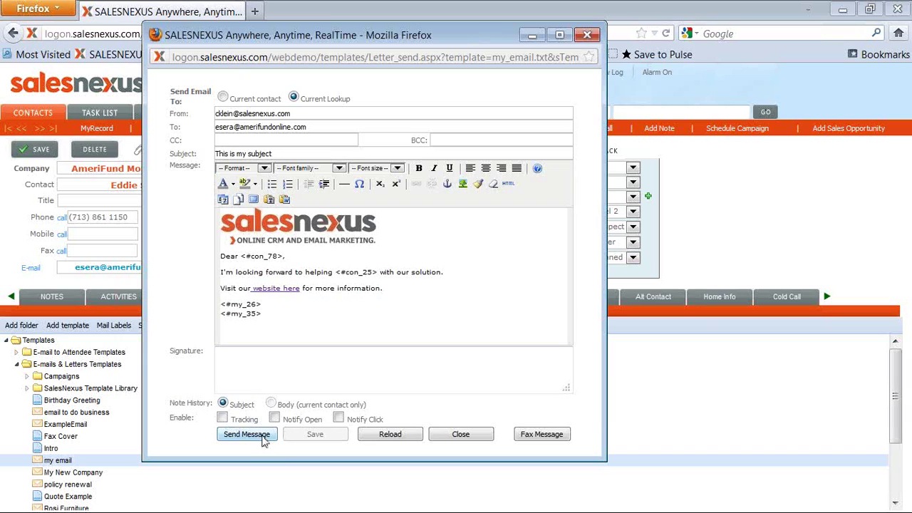
pyautogui.click(222, 419)
# Turn on both Notify Open and Notify Click for the email
pyautogui.click(275, 420)
pyautogui.click(338, 419)
pyautogui.click(339, 418)
pyautogui.click(275, 420)
pyautogui.click(338, 419)
pyautogui.click(275, 419)
# Send the message, confirm emailing all 13 contacts, and dismiss the queued alert
pyautogui.click(247, 435)
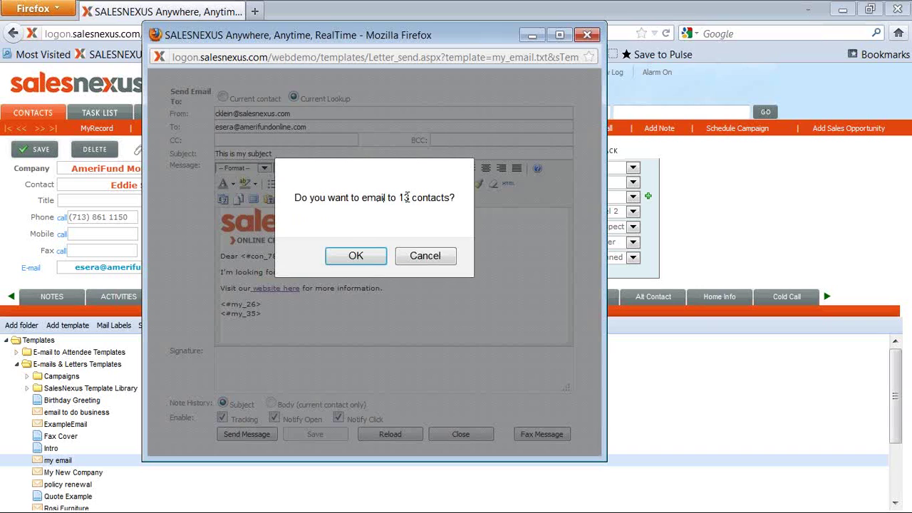
pyautogui.click(357, 258)
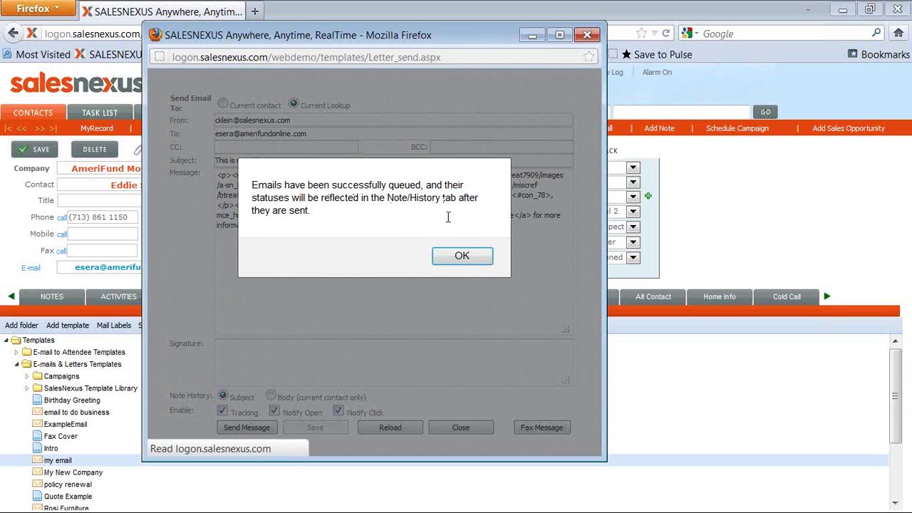
pyautogui.click(460, 258)
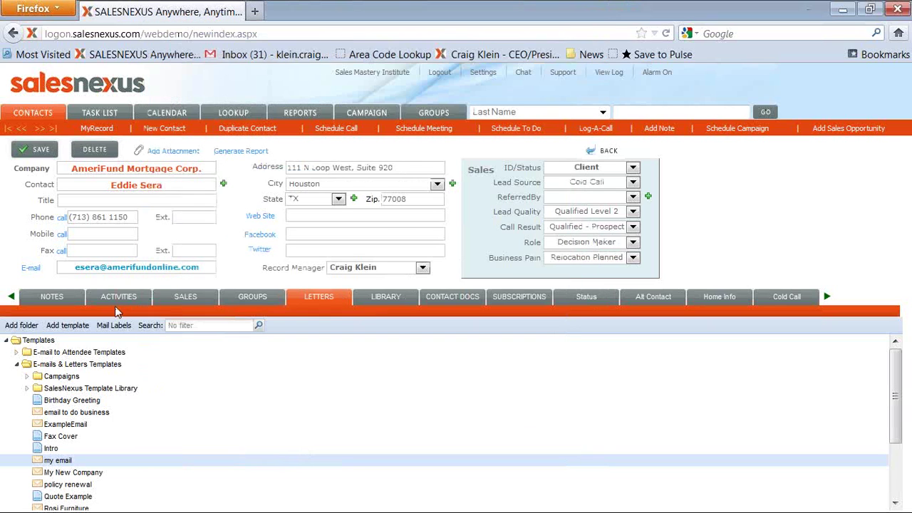
# Review successive lookup contacts' activities and history, confirming each has the 2/27/2012 'This is my subject' email
pyautogui.click(119, 305)
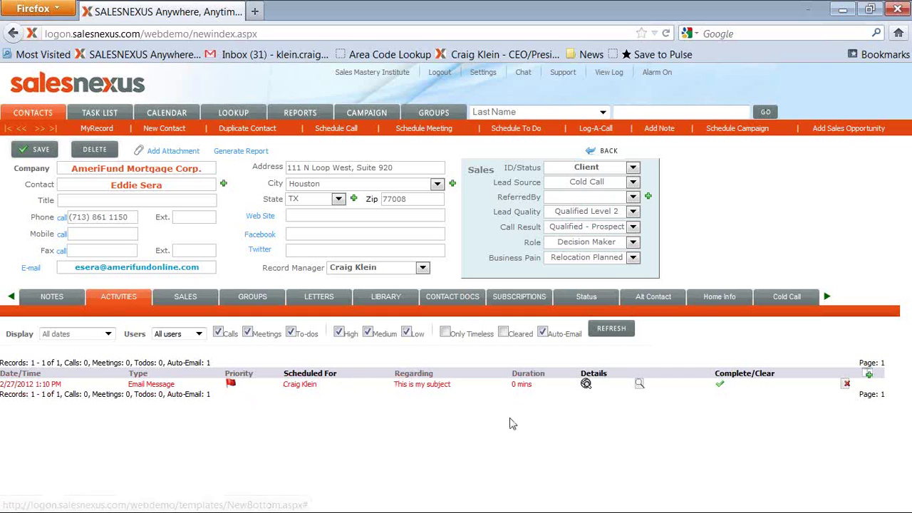
pyautogui.click(38, 129)
pyautogui.click(38, 133)
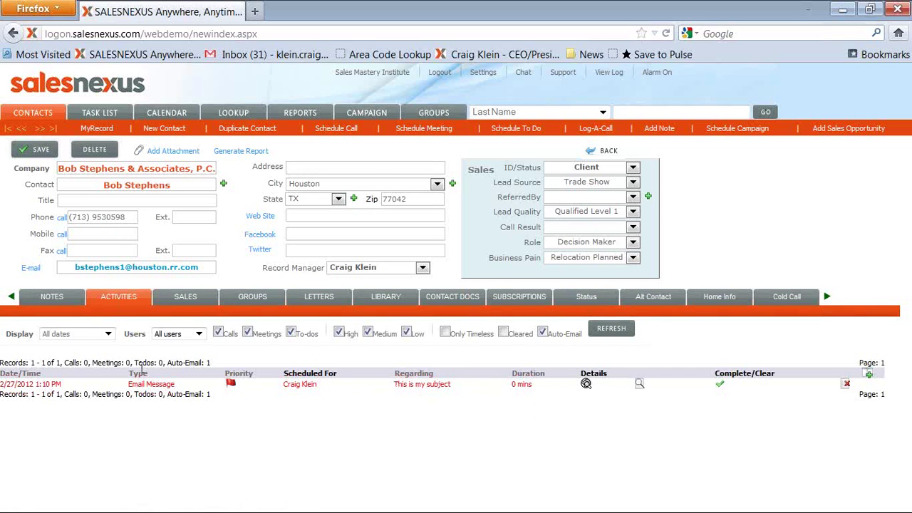
pyautogui.click(53, 300)
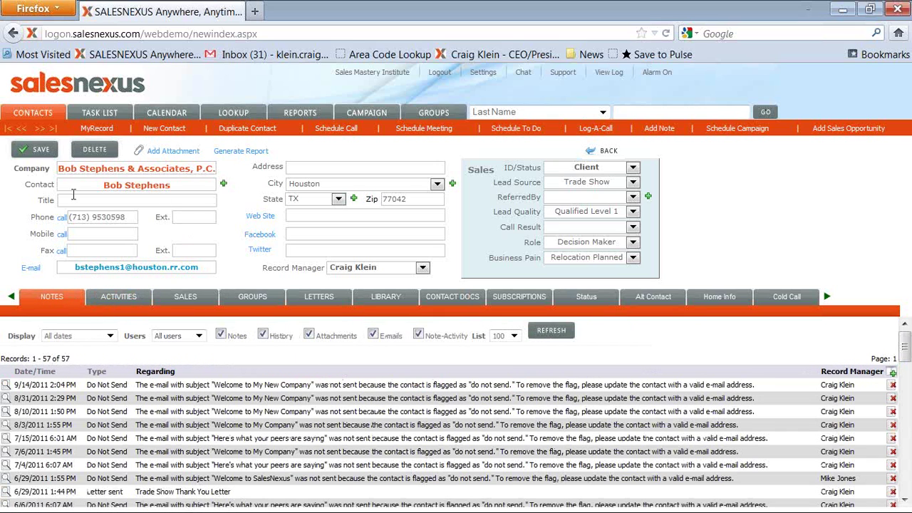
pyautogui.click(40, 128)
pyautogui.click(129, 302)
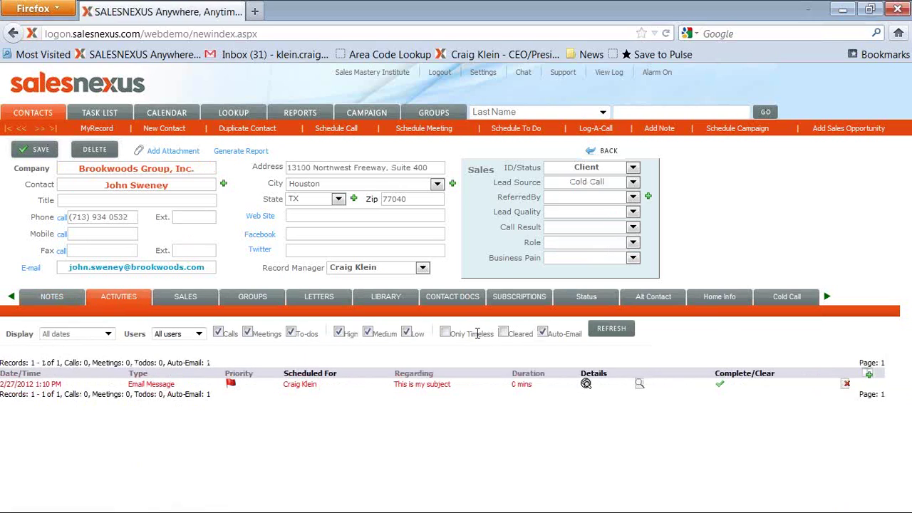